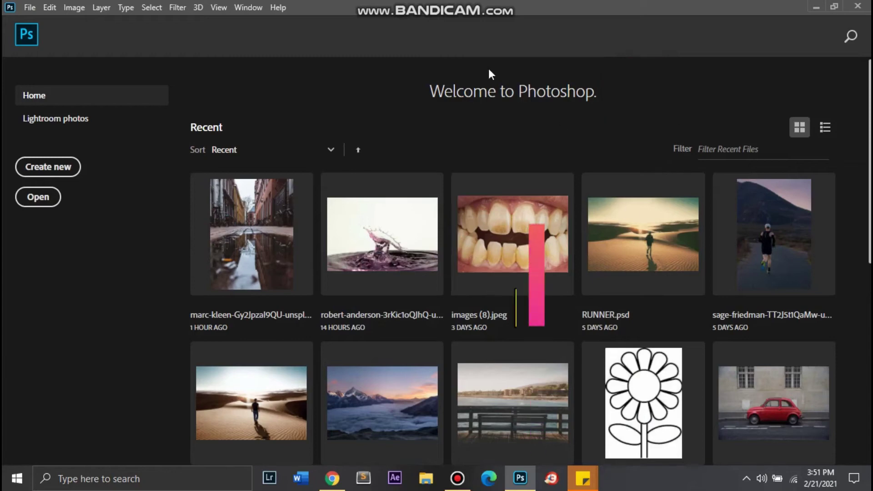
# - Name the new document Business Card, sized 3.75 × 2.25 inches at 300 ppi in CMYK Color
pyautogui.click(69, 169)
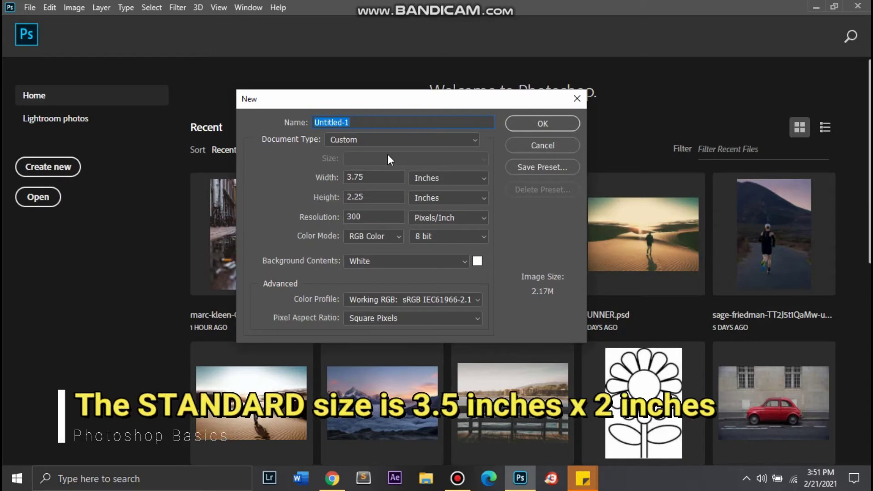
pyautogui.write('B')
pyautogui.write('ien')
pyautogui.write('ar')
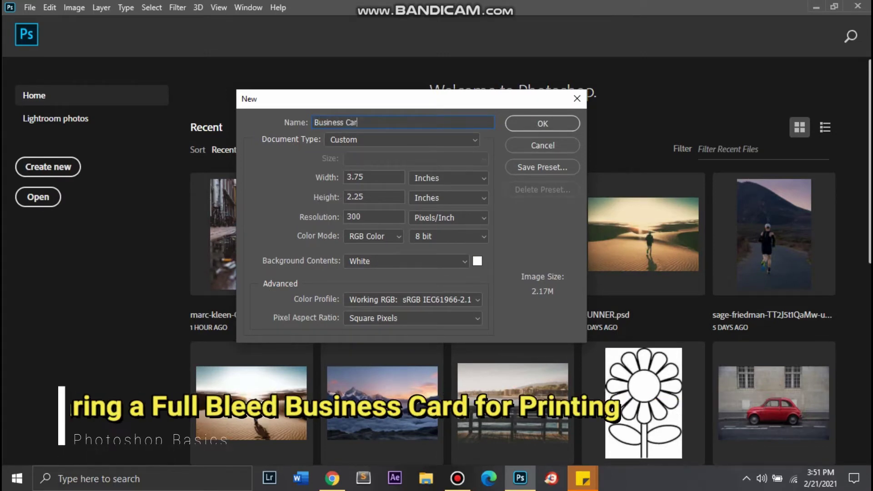
pyautogui.write('d')
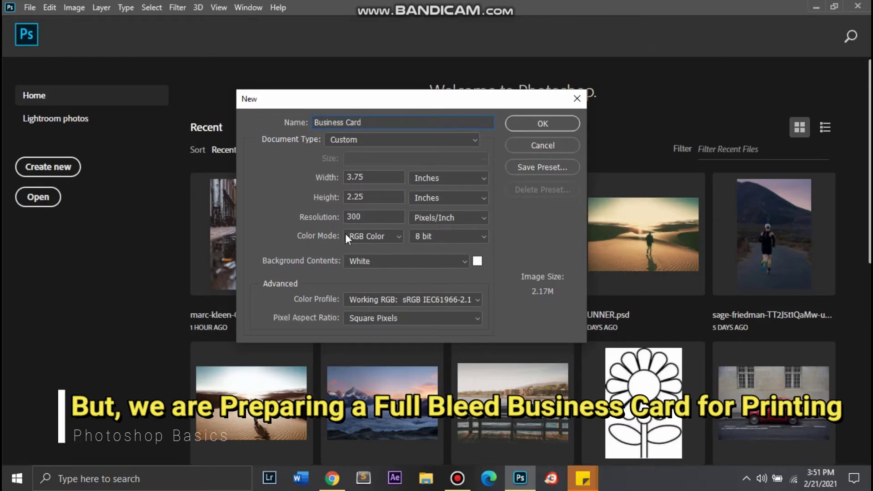
pyautogui.click(382, 236)
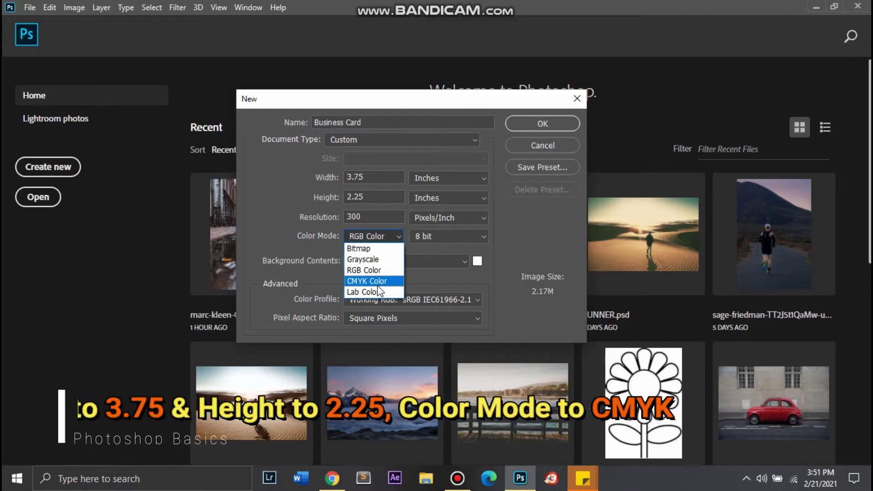
pyautogui.click(377, 282)
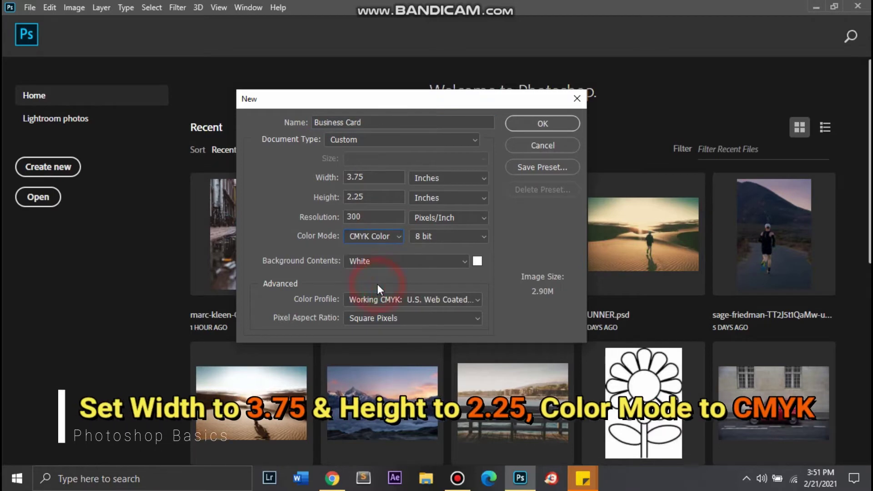
pyautogui.doubleClick(371, 218)
pyautogui.doubleClick(377, 177)
pyautogui.write('3.75')
pyautogui.doubleClick(371, 197)
pyautogui.write('2.25')
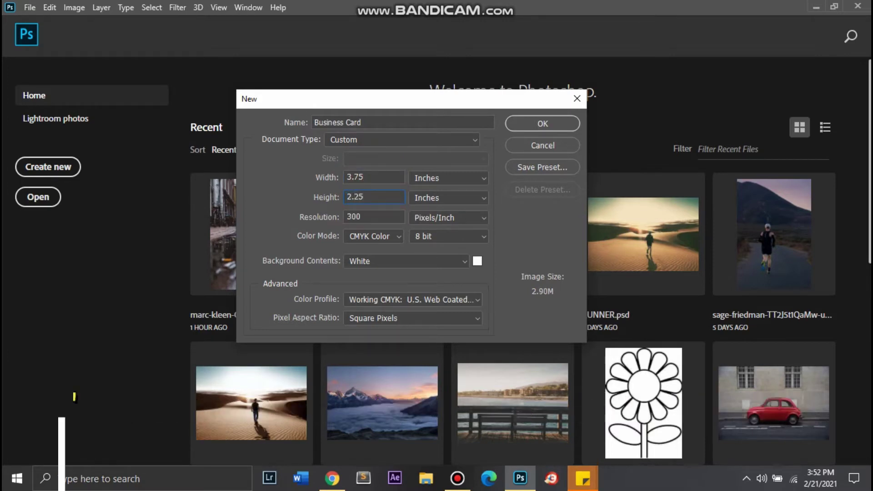
pyautogui.click(553, 124)
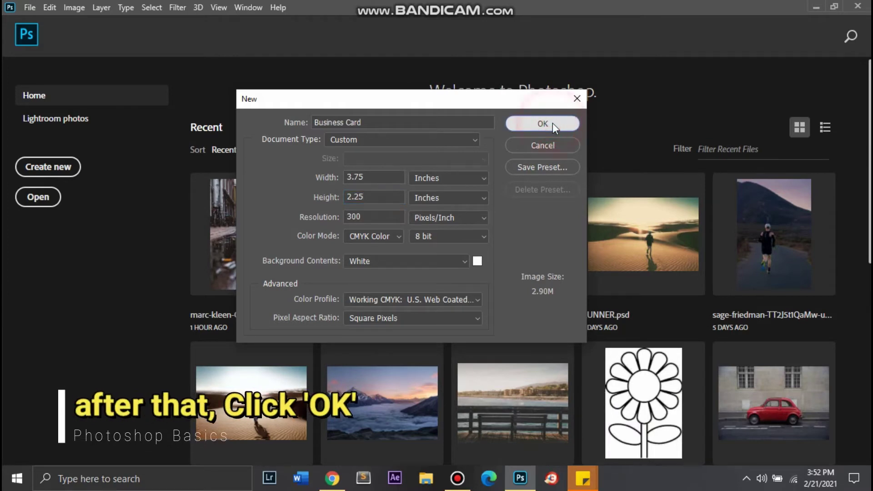
# - Create the blank document and add a vertical guide at 0.125 in, keeping rulers in inches
pyautogui.click(552, 123)
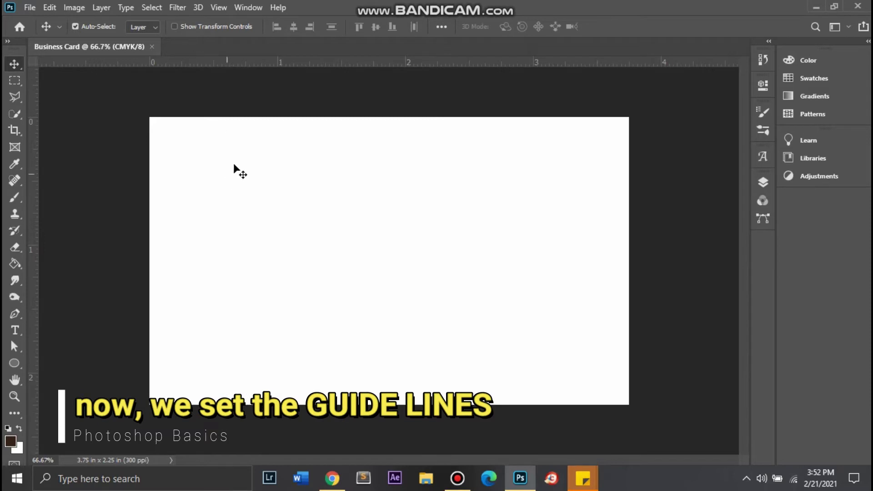
pyautogui.click(220, 6)
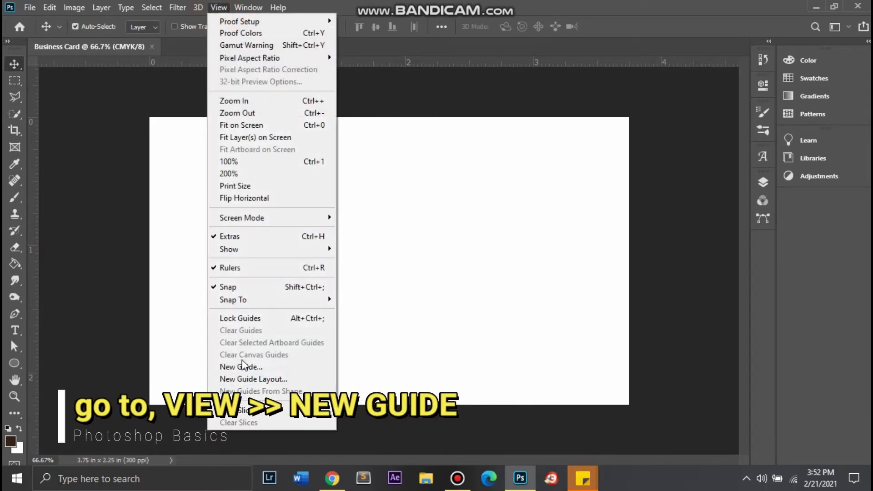
pyautogui.click(249, 366)
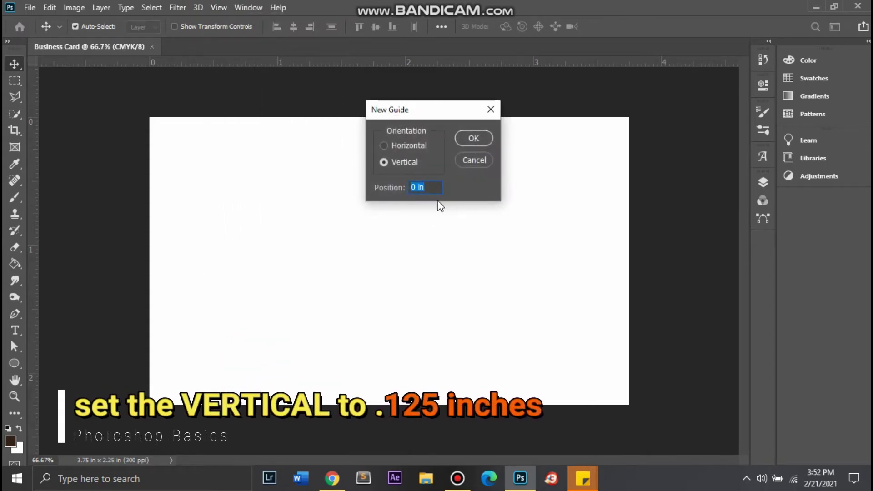
pyautogui.write('.125')
pyautogui.press('Return')
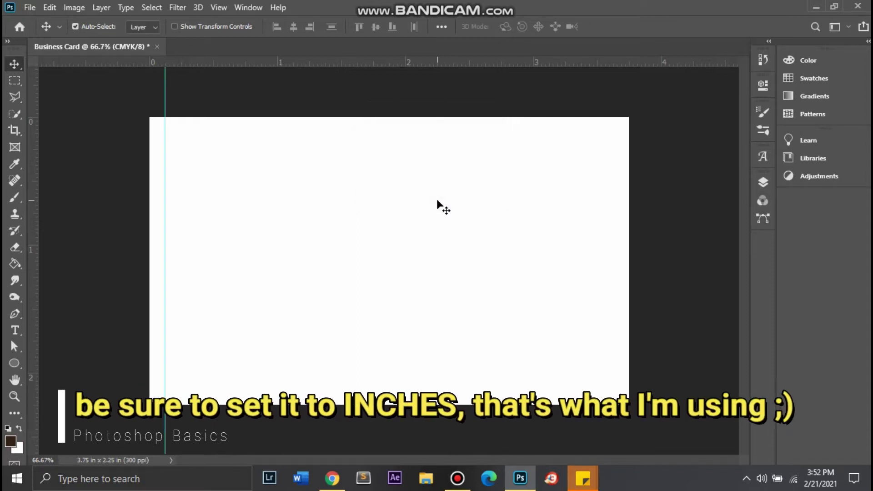
pyautogui.rightClick(355, 60)
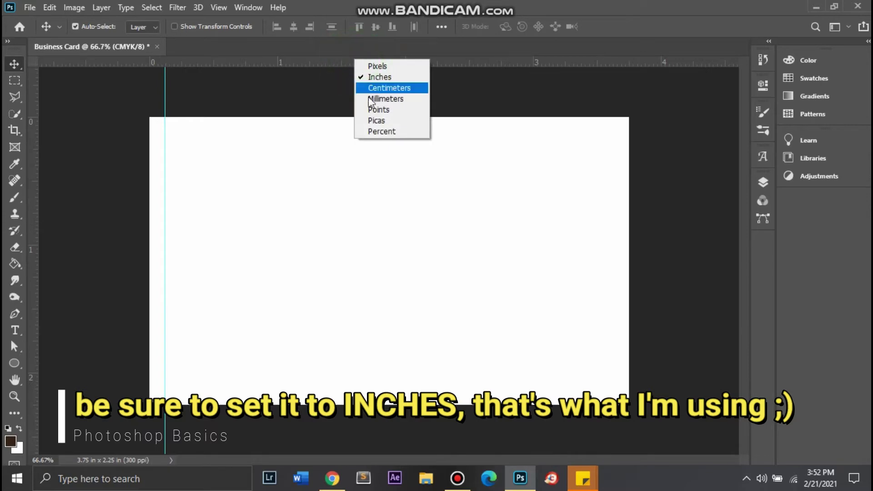
pyautogui.click(380, 77)
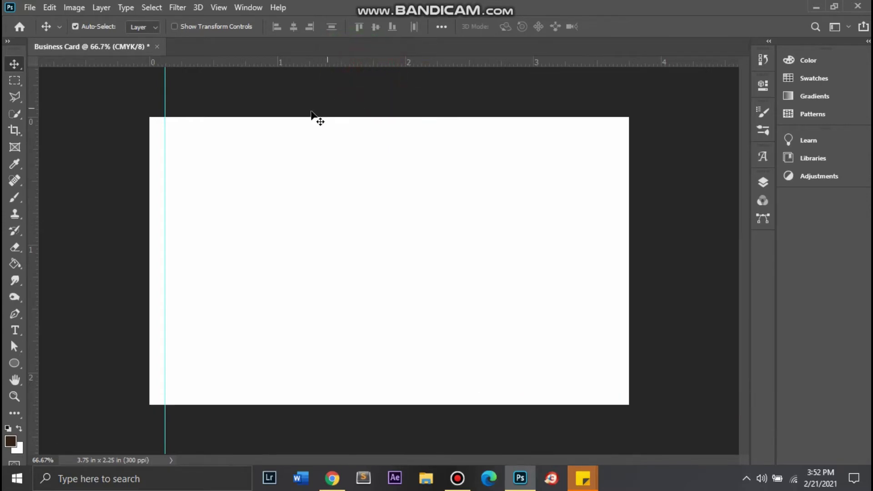
# - Add a second vertical guide at 3.625 in
pyautogui.click(218, 8)
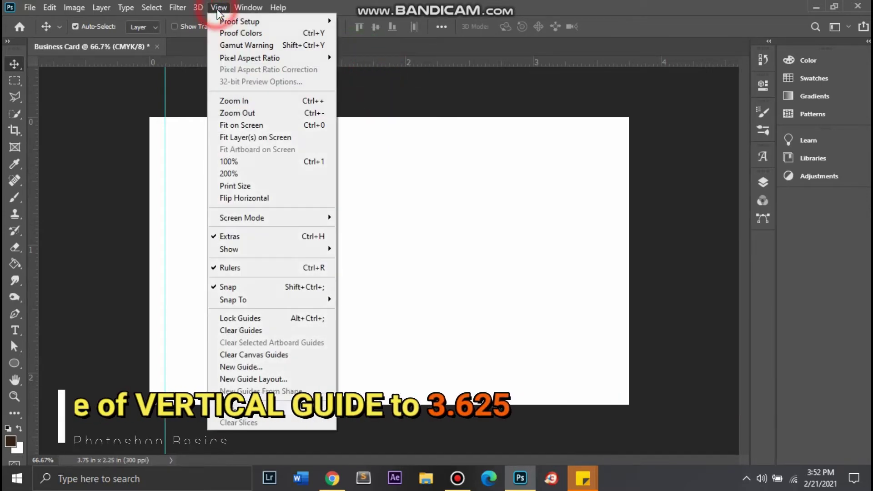
pyautogui.click(251, 366)
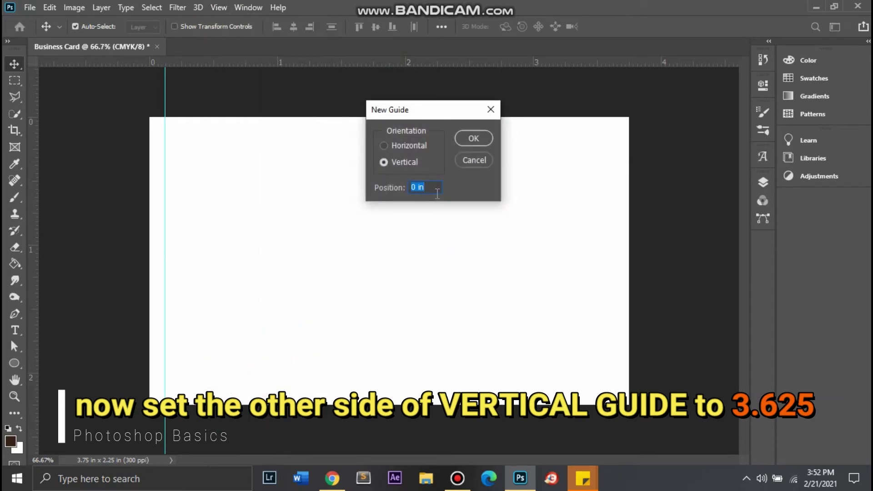
pyautogui.write('3.625')
pyautogui.click(484, 140)
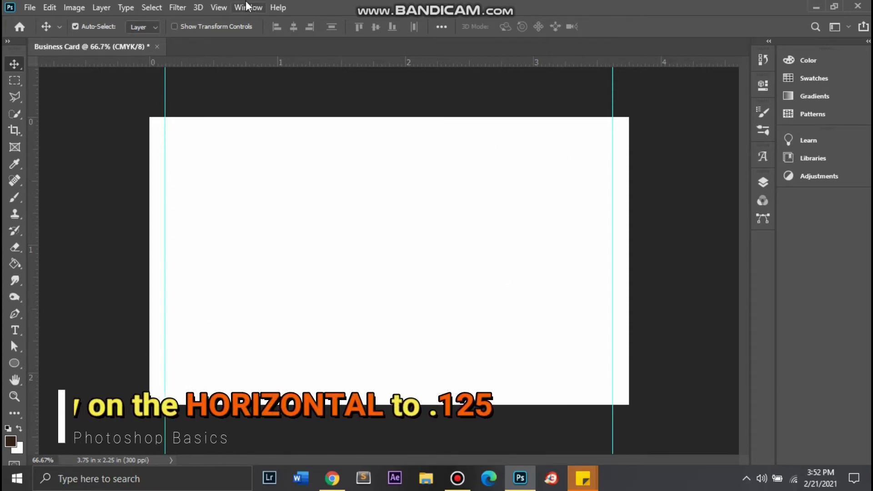
# - Add a horizontal guide at 0.125 in near the top edge
pyautogui.click(220, 7)
pyautogui.click(257, 366)
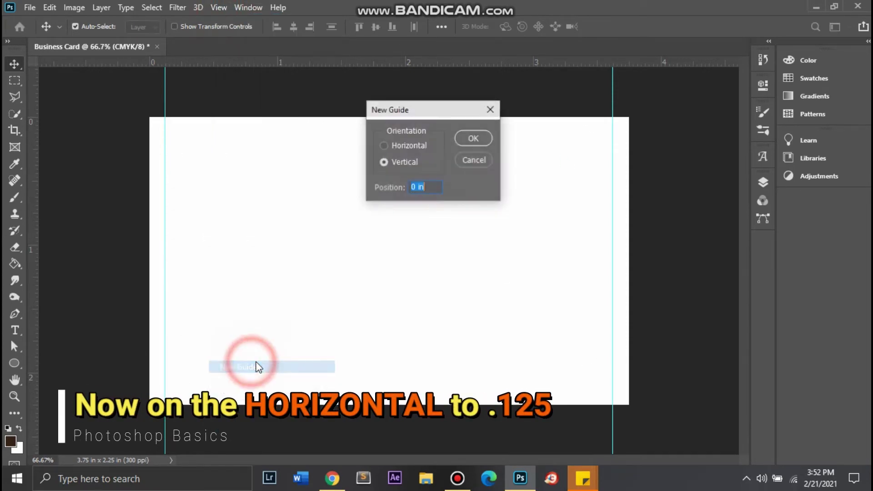
pyautogui.click(410, 145)
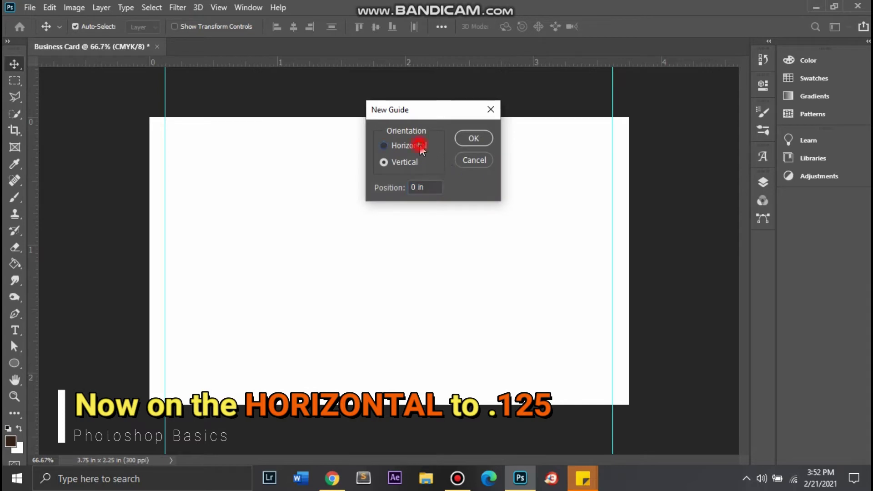
pyautogui.click(427, 187)
pyautogui.write('.125')
pyautogui.press('Return')
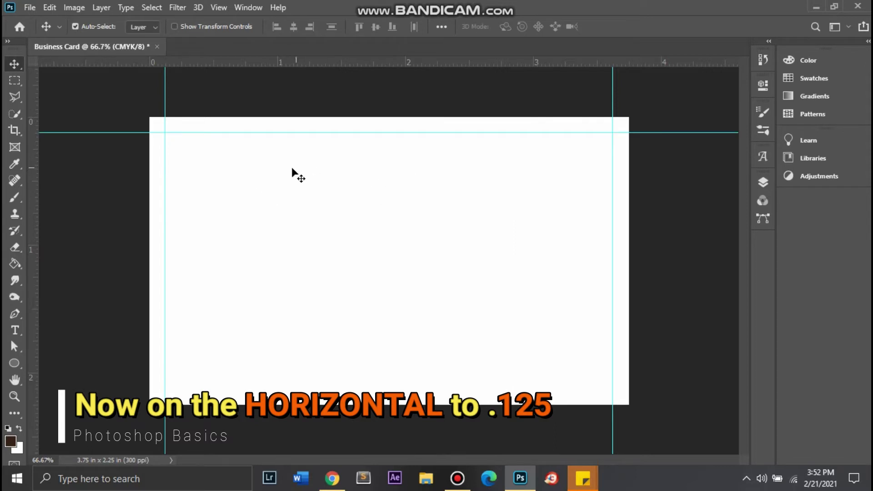
# - Add a horizontal guide at 2.125 in along the bottom edge
pyautogui.click(217, 7)
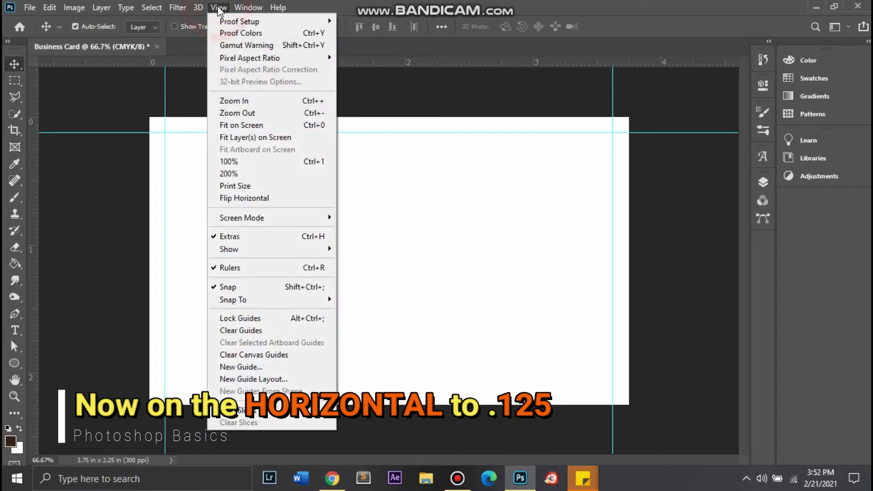
pyautogui.click(259, 367)
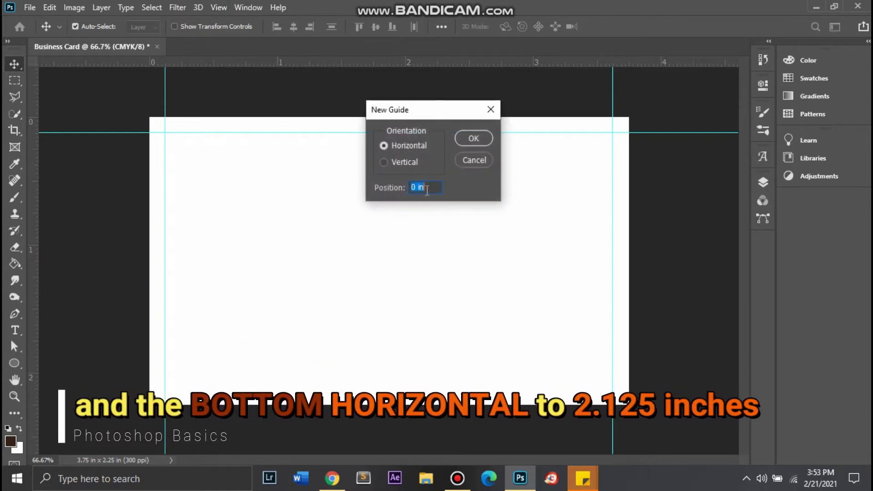
pyautogui.write('2')
pyautogui.write('5')
pyautogui.press('Return')
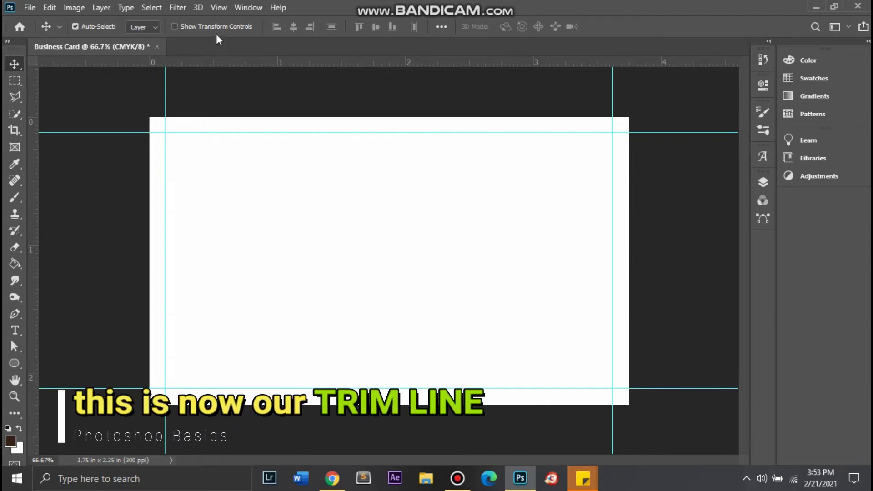
pyautogui.click(218, 8)
# - Add vertical and horizontal bleed guides at 0.062 in
pyautogui.click(266, 368)
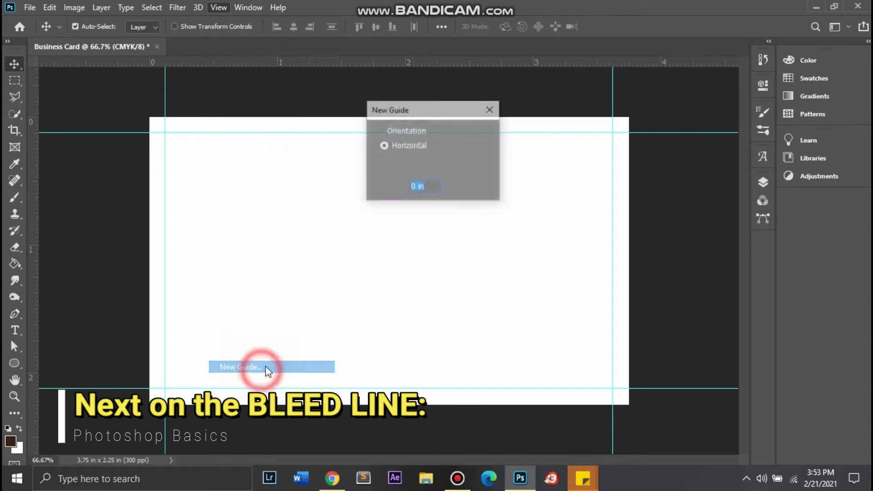
pyautogui.click(414, 187)
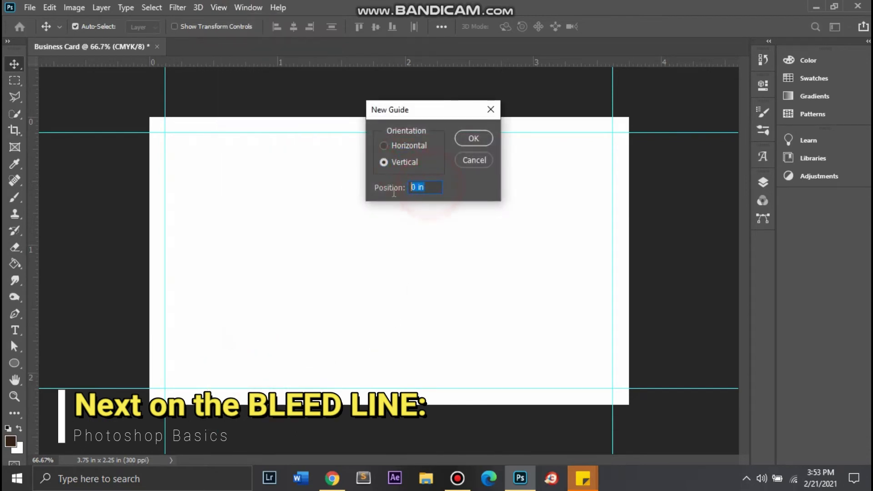
pyautogui.write('.0')
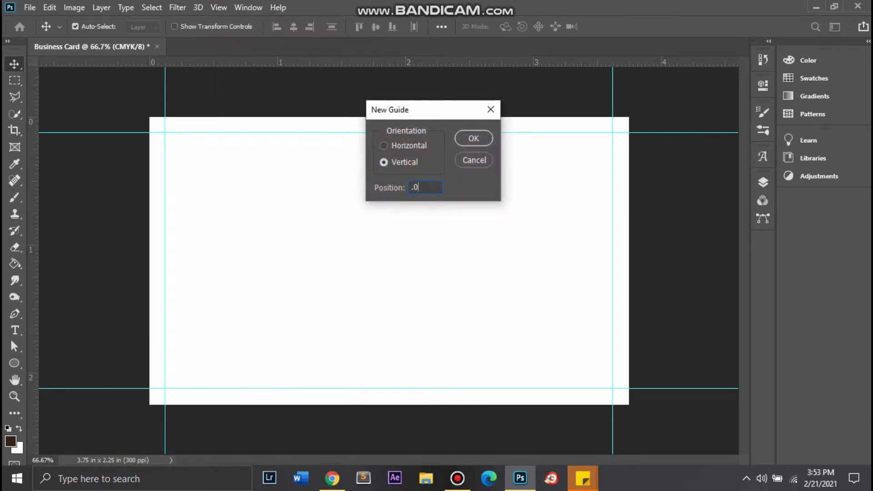
pyautogui.write('2')
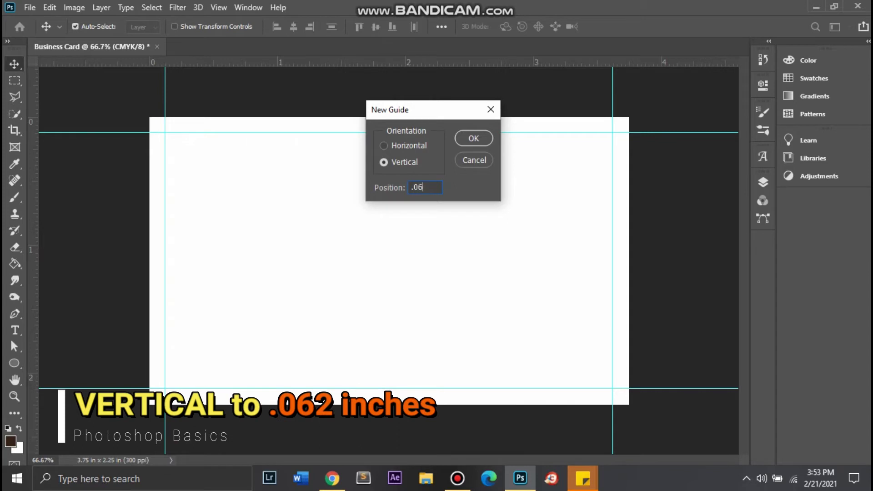
pyautogui.write('2')
pyautogui.press('Return')
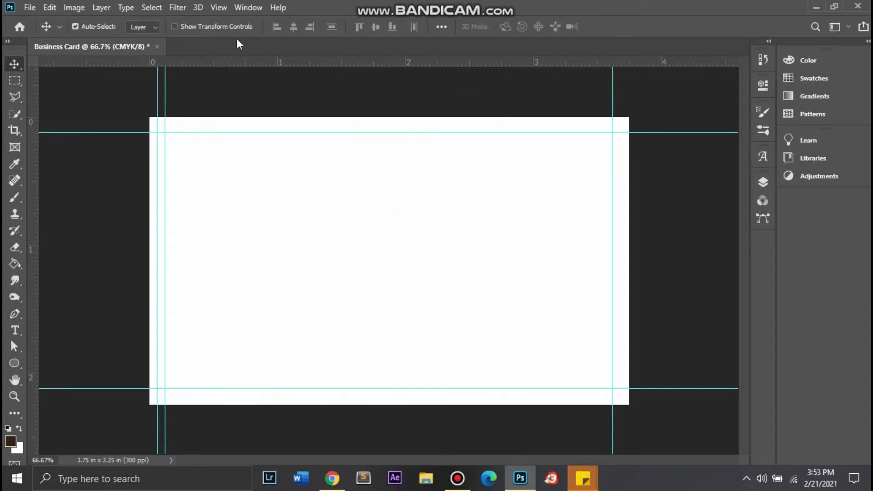
pyautogui.click(221, 8)
pyautogui.click(259, 362)
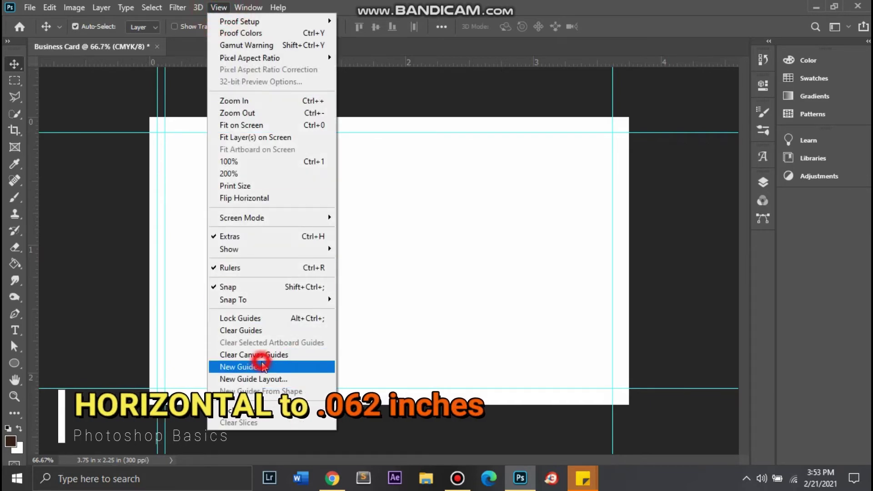
pyautogui.click(408, 145)
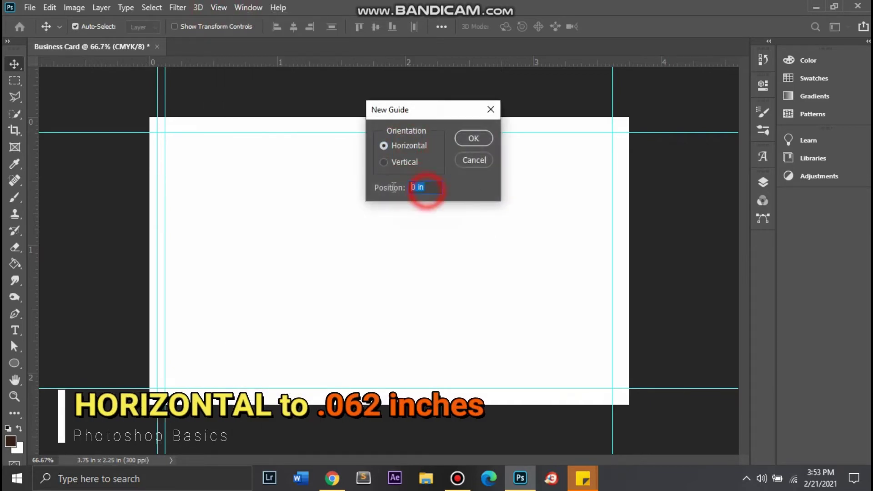
pyautogui.write('.062')
pyautogui.press('Return')
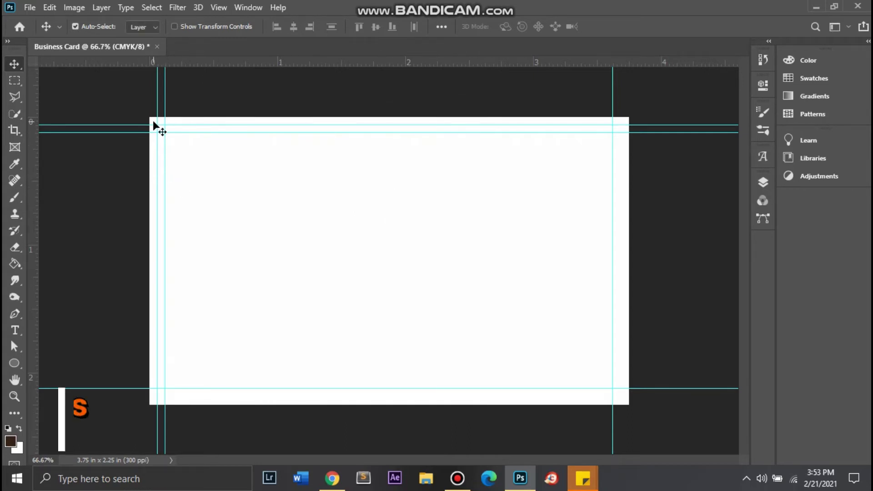
# - Add a vertical bleed guide at 3.688 in and a horizontal one at 2.188 in
pyautogui.click(219, 7)
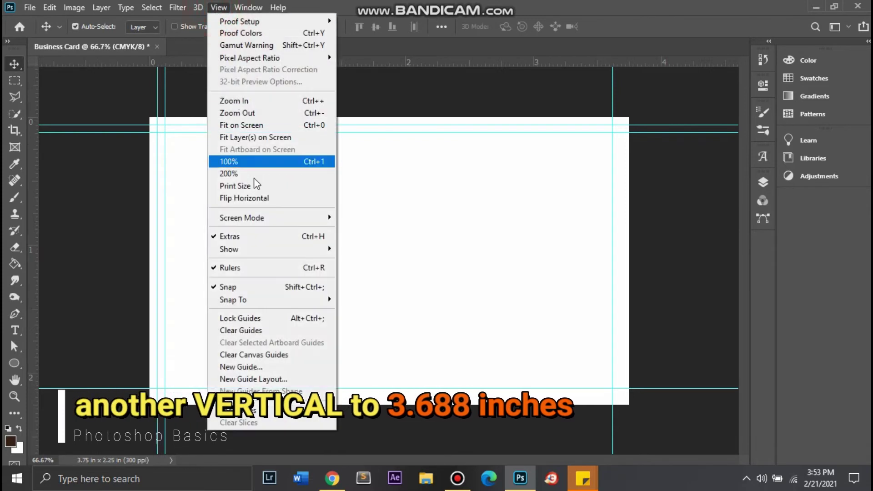
pyautogui.click(266, 367)
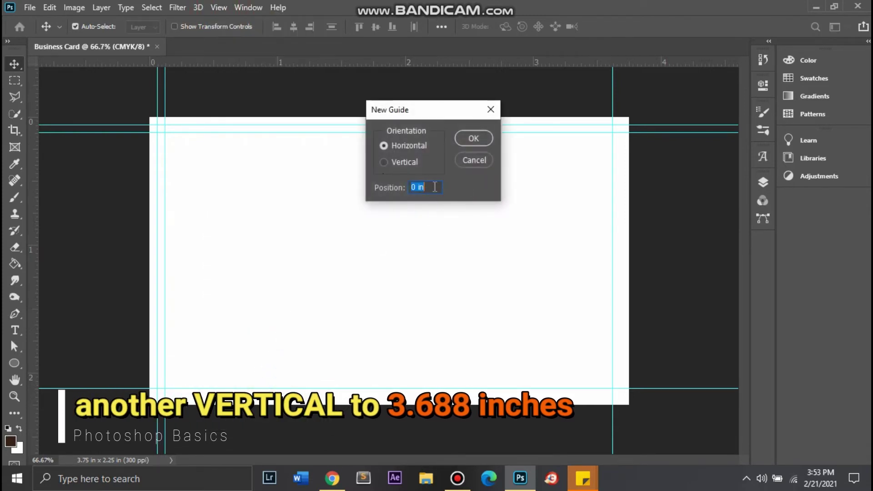
pyautogui.click(411, 162)
pyautogui.click(430, 187)
pyautogui.write('3.')
pyautogui.write('688')
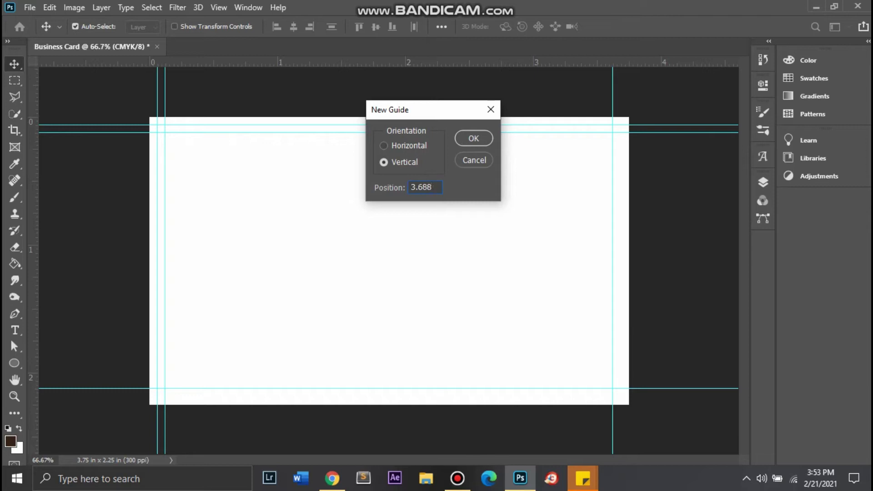
pyautogui.press('Return')
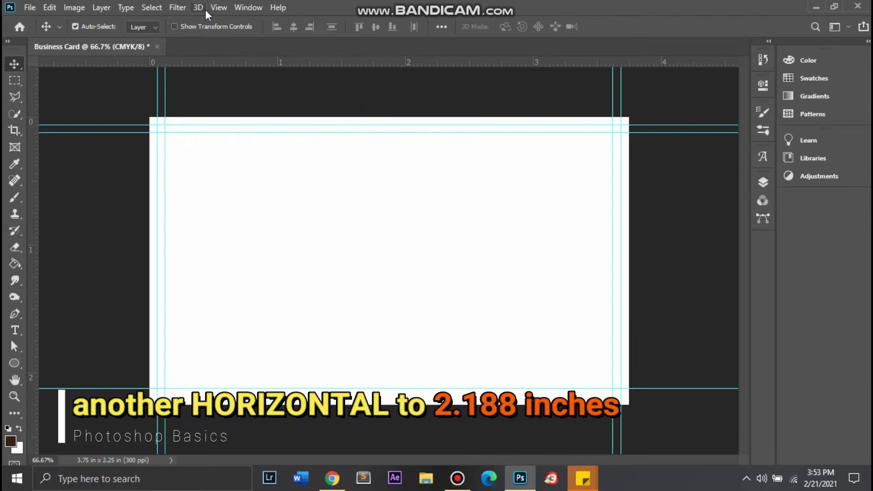
pyautogui.click(217, 8)
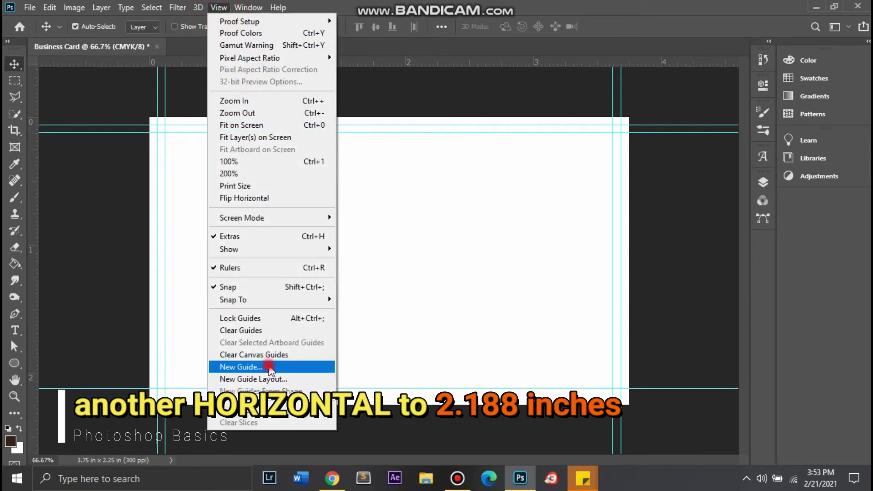
pyautogui.click(270, 367)
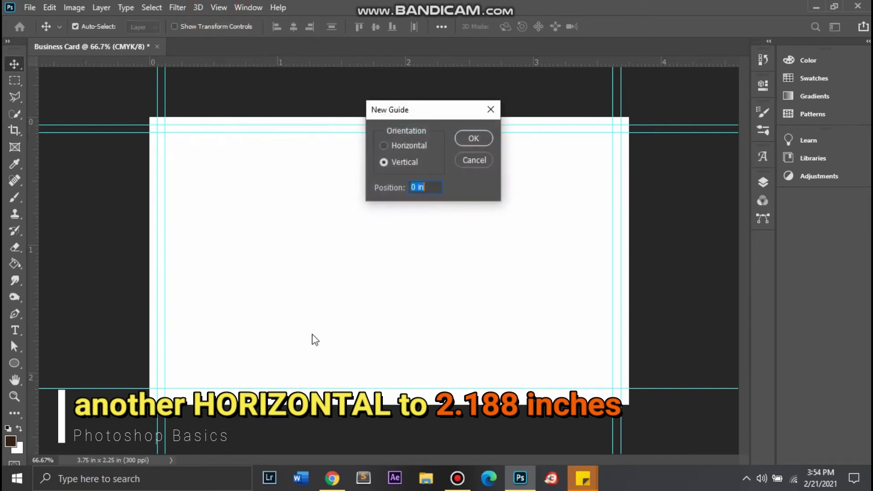
pyautogui.click(400, 144)
pyautogui.doubleClick(436, 191)
pyautogui.write('2')
pyautogui.write('.188')
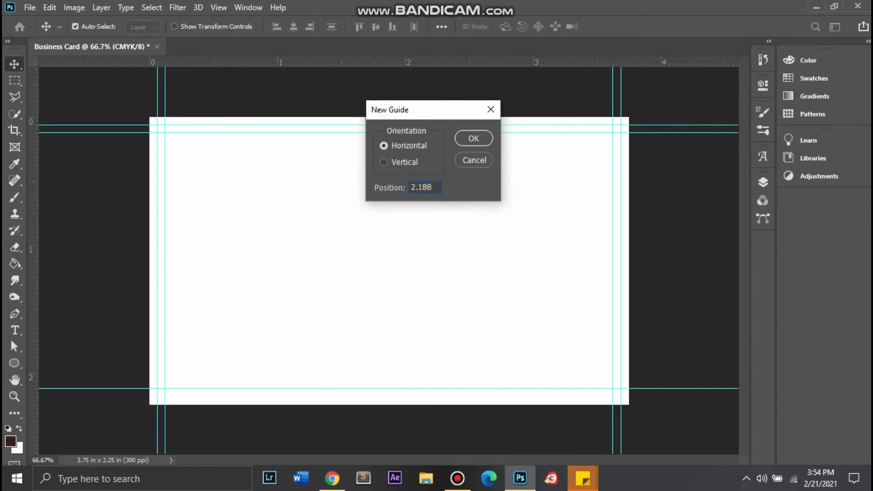
pyautogui.press('Return')
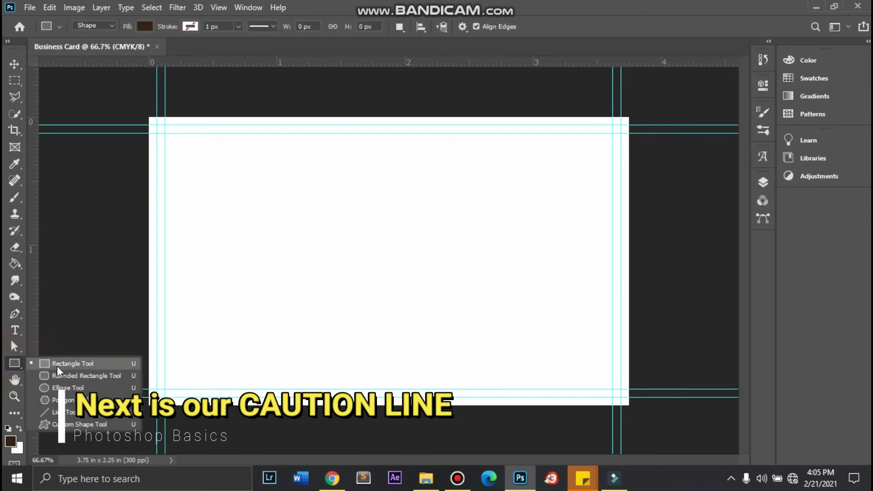
# - Draw a 3.5 × 2 inch rectangle centred on the clicked point
pyautogui.moveTo(18, 363); pyautogui.dragTo(56, 366)
pyautogui.click(345, 205)
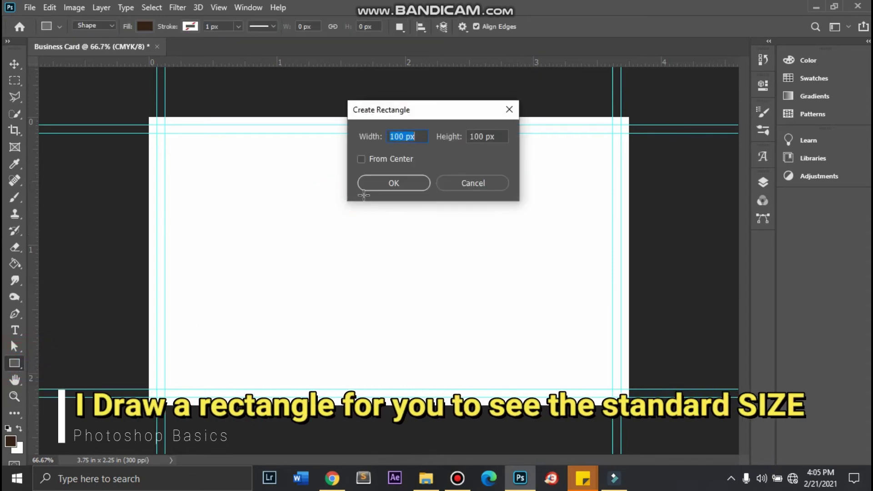
pyautogui.write('3.5')
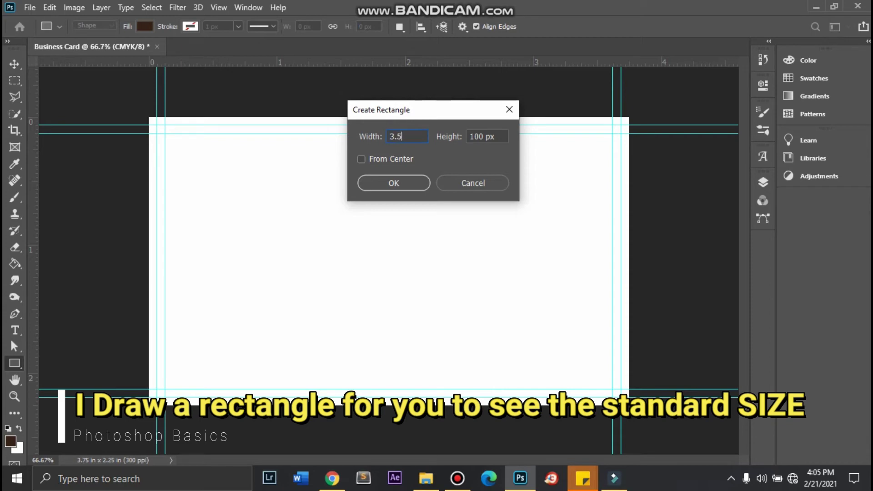
pyautogui.write(' x 2 inche')
pyautogui.write('s')
pyautogui.press('Tab')
pyautogui.write('2')
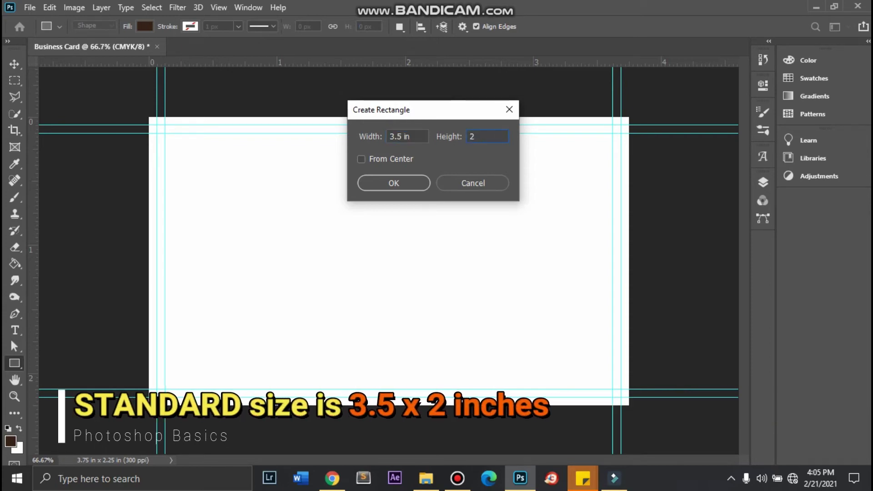
pyautogui.write(' inches')
pyautogui.click(391, 160)
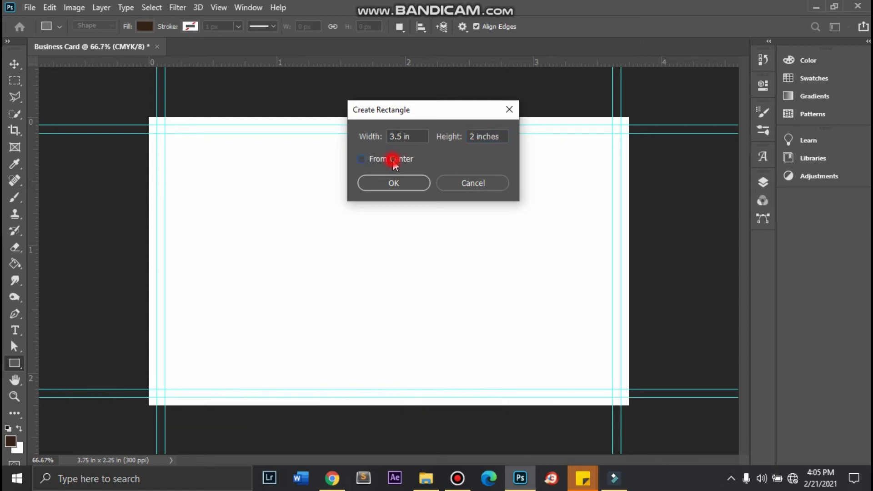
pyautogui.click(394, 184)
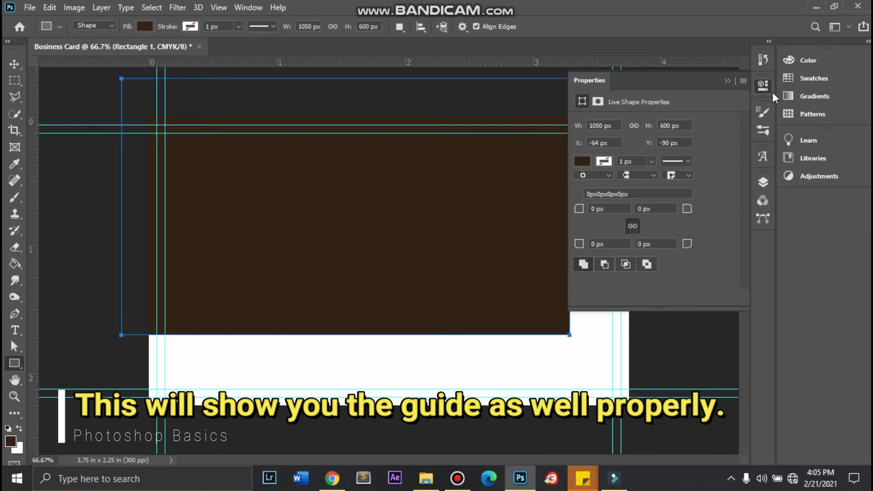
# - Move the brown rectangle inside the trim guides and deselect it
pyautogui.click(727, 81)
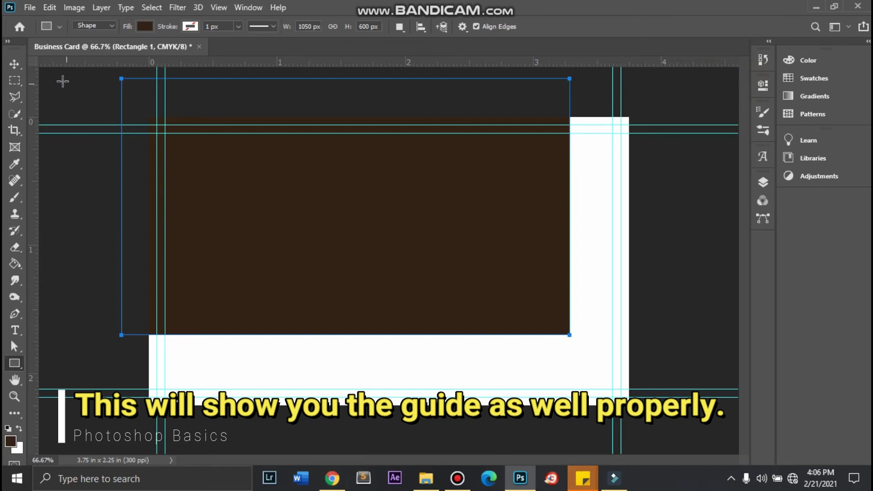
pyautogui.click(12, 65)
pyautogui.moveTo(302, 218)
pyautogui.mouseDown()
pyautogui.moveTo(359, 277)
pyautogui.moveTo(349, 276)
pyautogui.mouseUp()
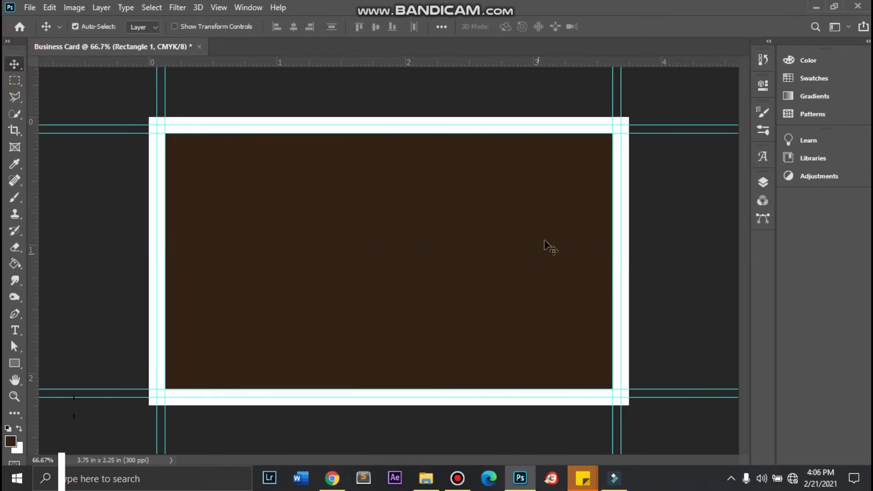
pyautogui.click(650, 240)
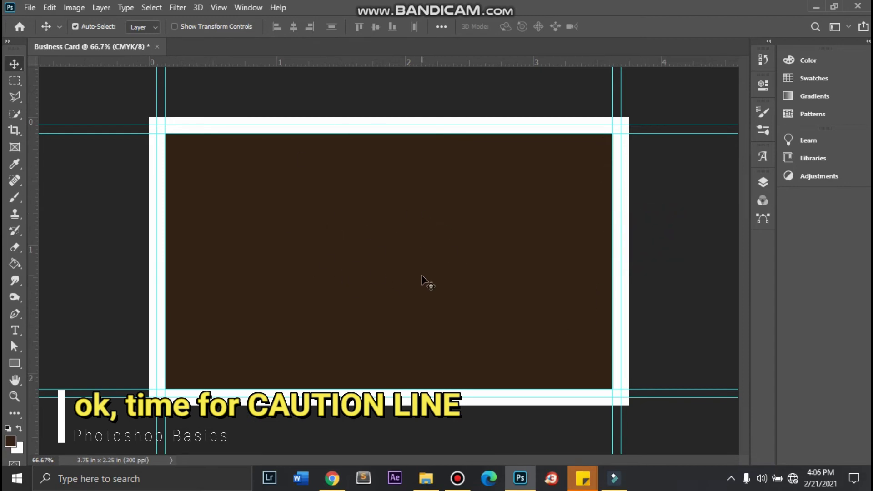
# - Add vertical and horizontal caution guides at 0.187 in
pyautogui.click(220, 8)
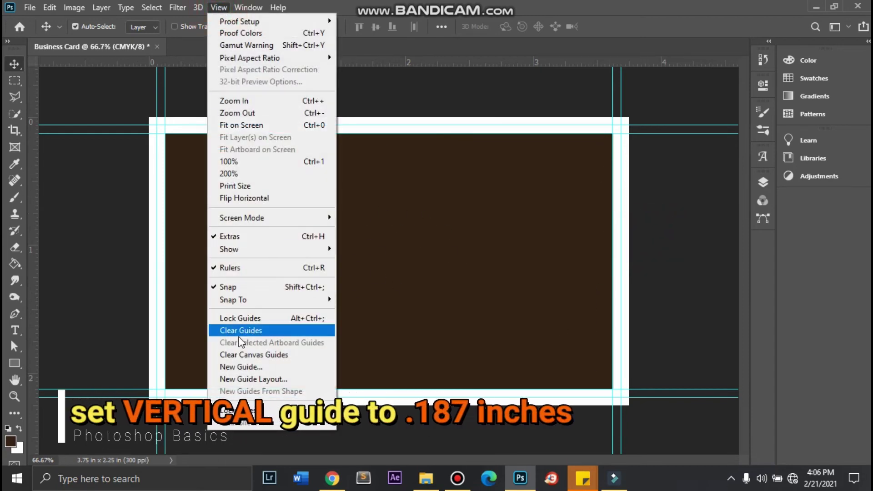
pyautogui.click(241, 368)
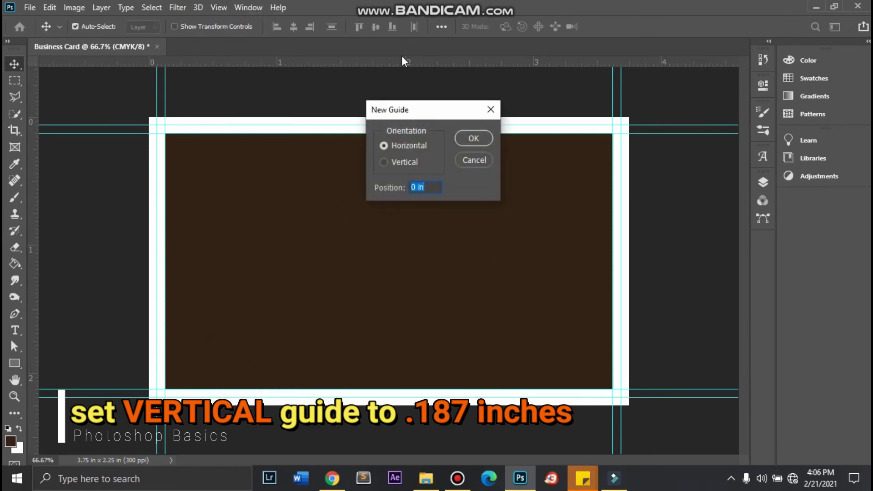
pyautogui.click(412, 162)
pyautogui.click(424, 188)
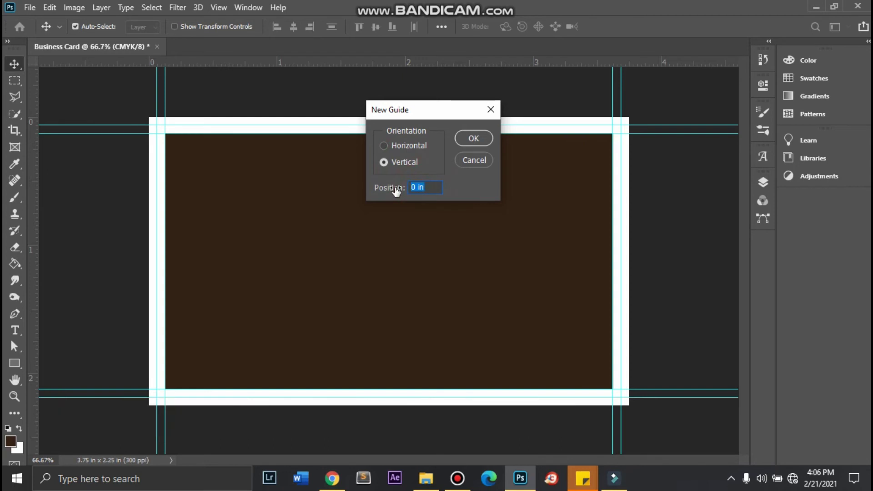
pyautogui.write('.1')
pyautogui.write('87')
pyautogui.press('Return')
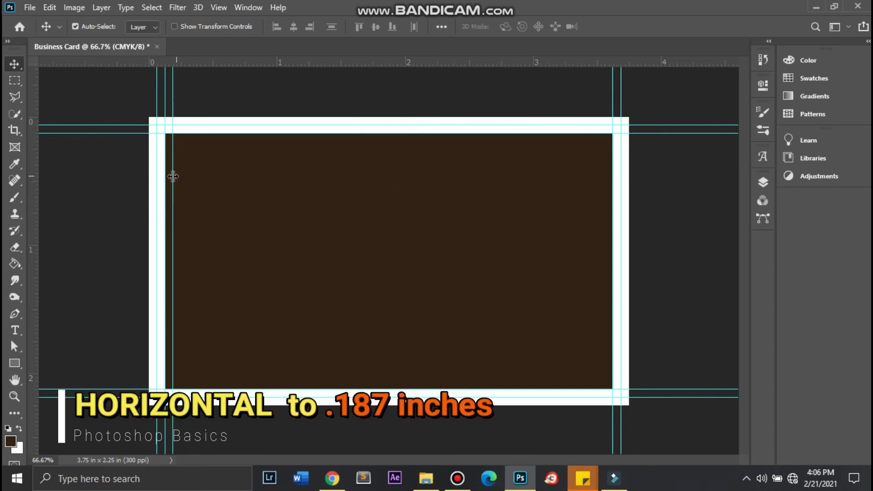
pyautogui.click(217, 8)
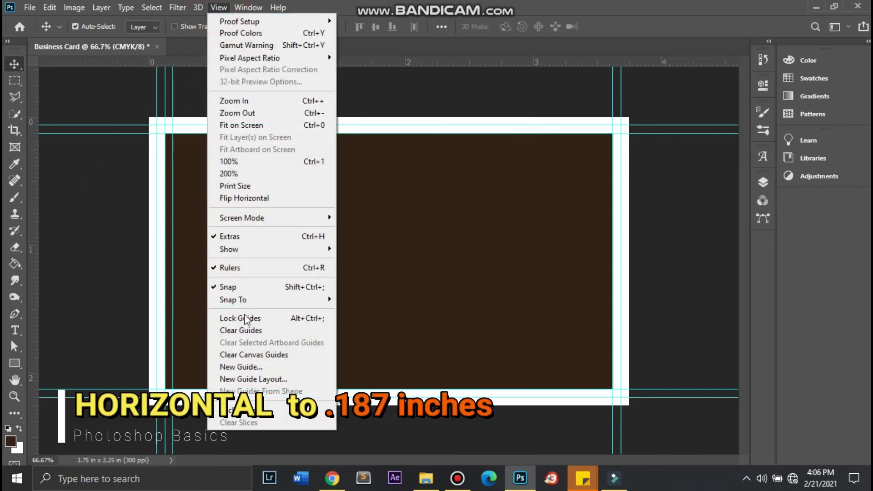
pyautogui.click(247, 362)
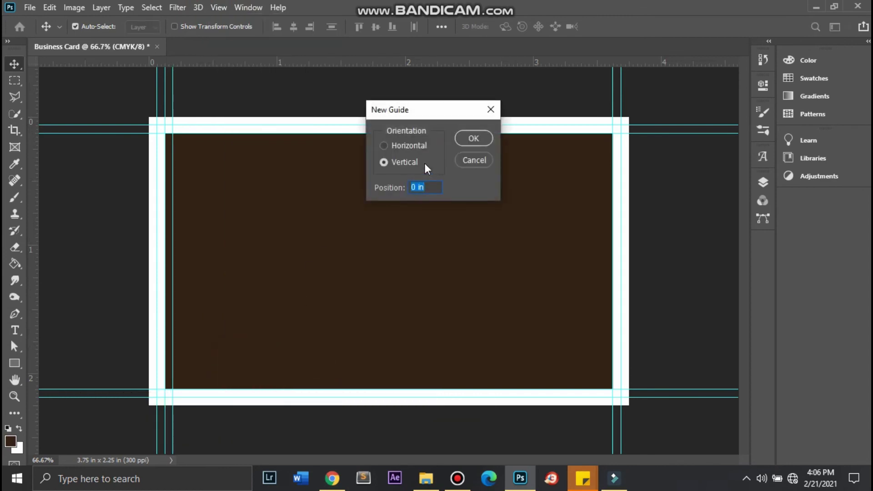
pyautogui.click(384, 146)
pyautogui.moveTo(421, 186); pyautogui.dragTo(390, 193)
pyautogui.write('.187')
pyautogui.press('Return')
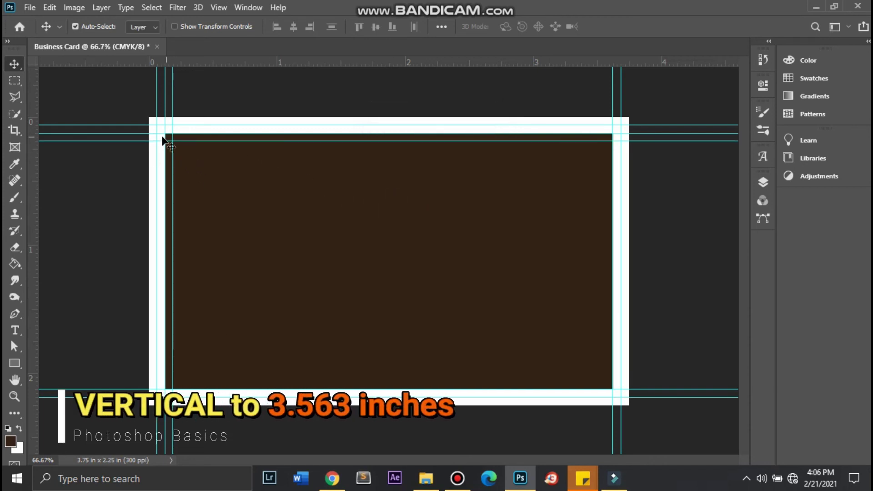
# - Add a vertical caution guide at 3.563 in and a horizontal one at 2.063 in
pyautogui.click(218, 7)
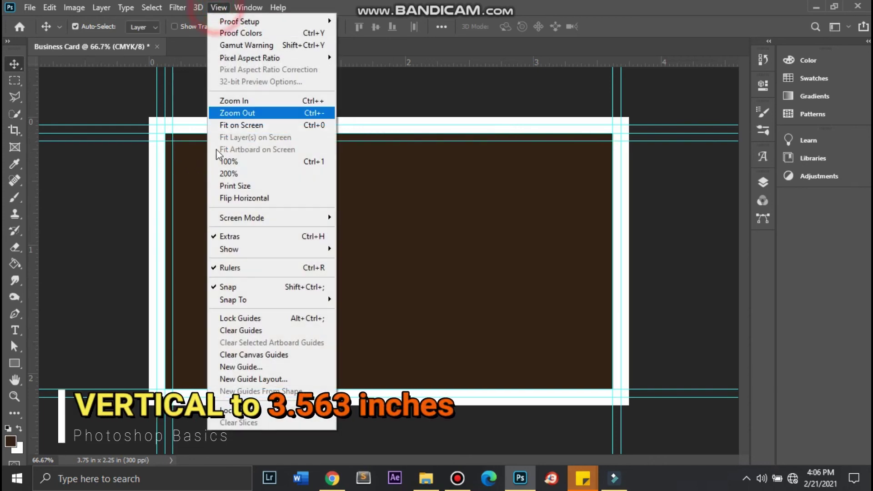
pyautogui.click(257, 366)
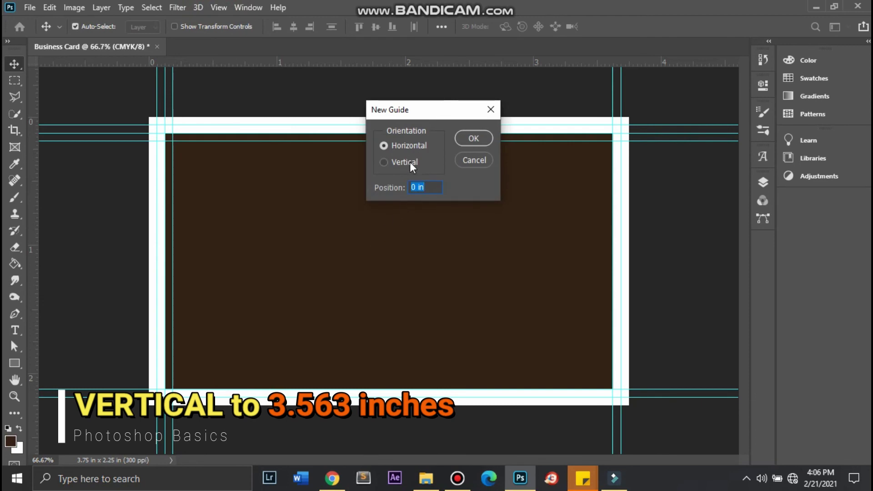
pyautogui.click(411, 162)
pyautogui.moveTo(438, 190); pyautogui.dragTo(385, 190)
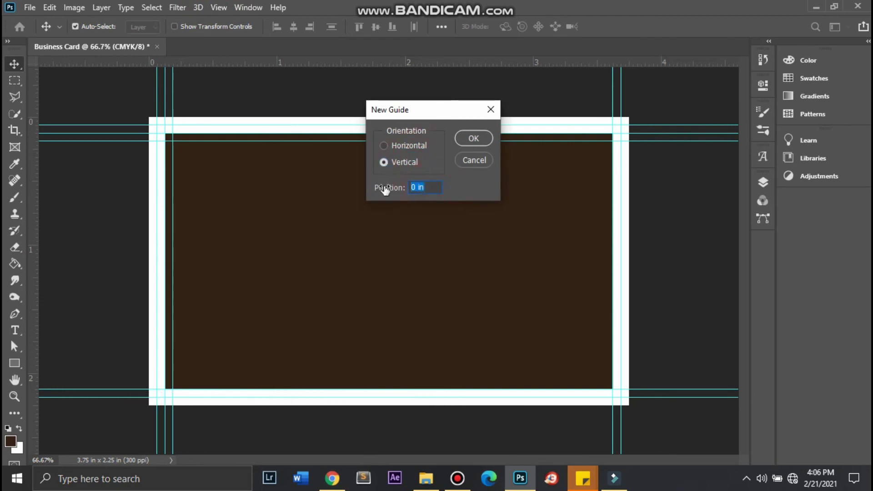
pyautogui.write('3.563')
pyautogui.press('Return')
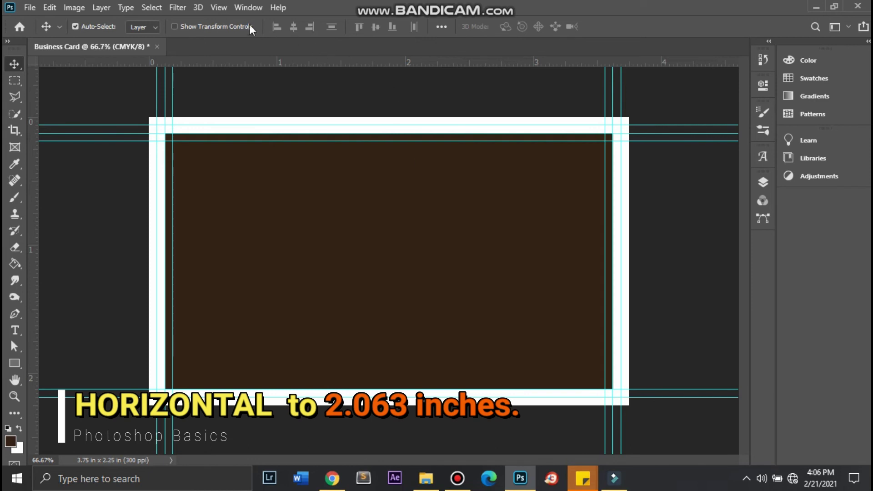
pyautogui.click(227, 9)
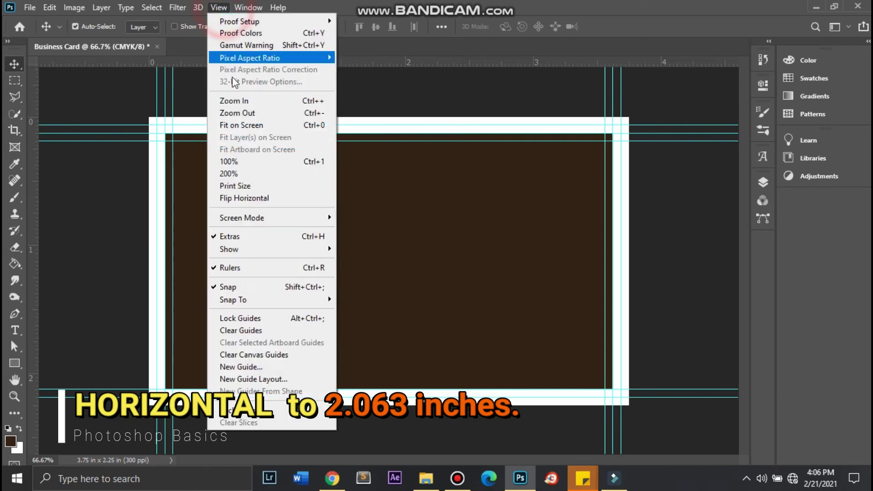
pyautogui.click(256, 367)
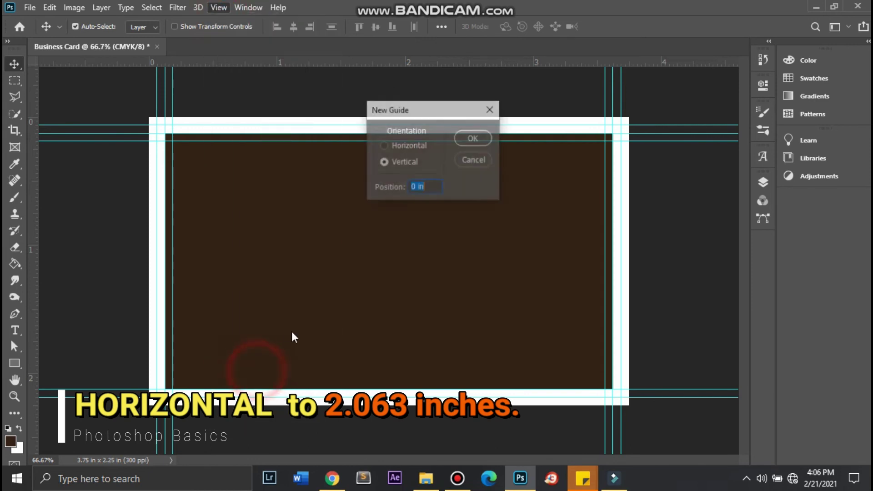
pyautogui.click(418, 150)
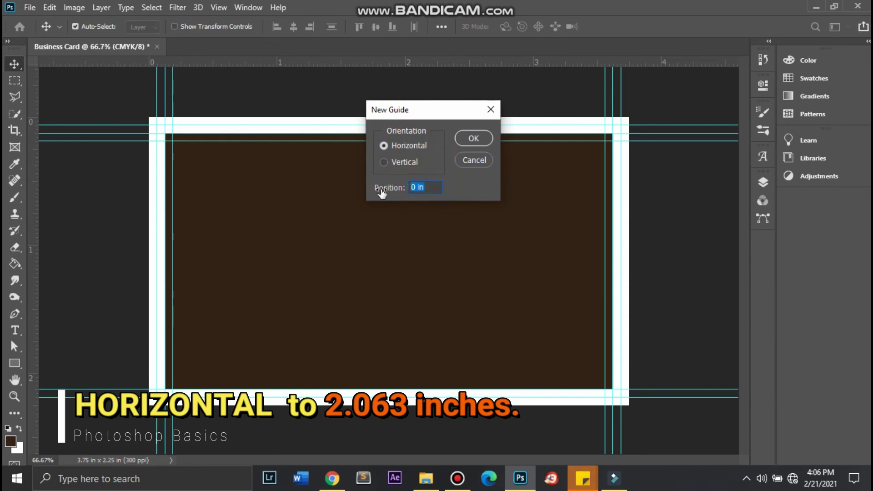
pyautogui.write('2.06')
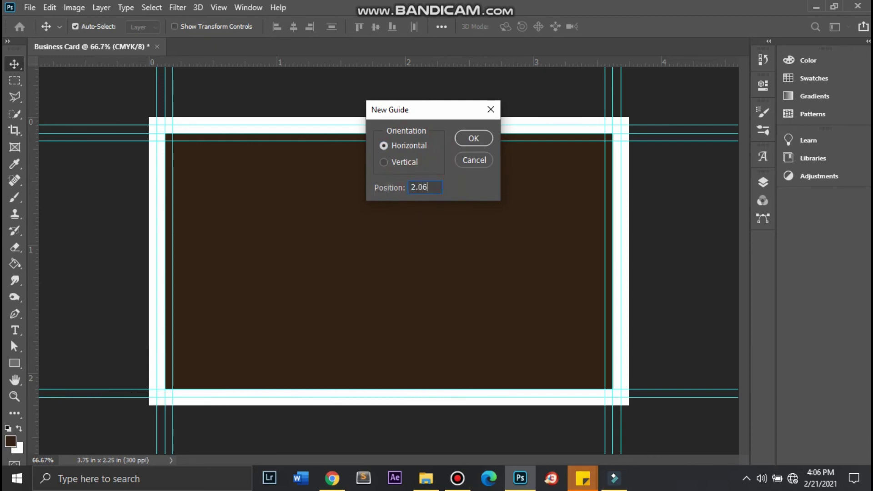
pyautogui.press('Return')
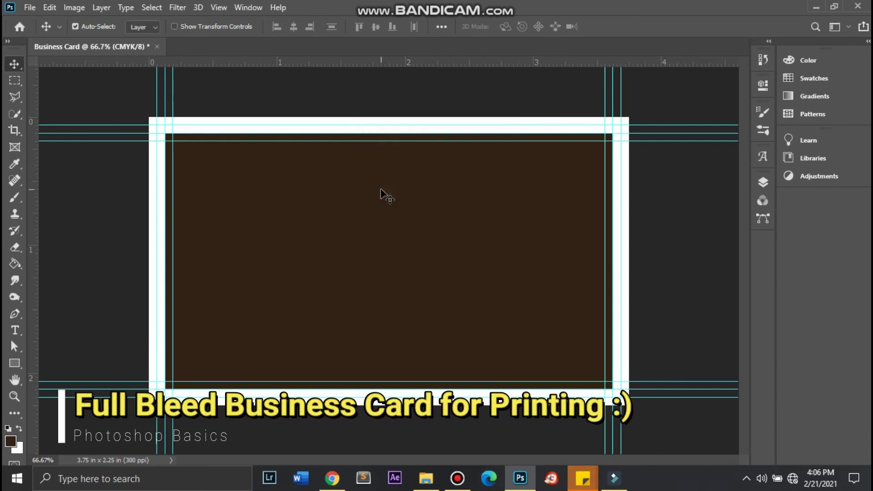
# - Select the brown rectangle layer with the Move tool and delete it
pyautogui.click(364, 267)
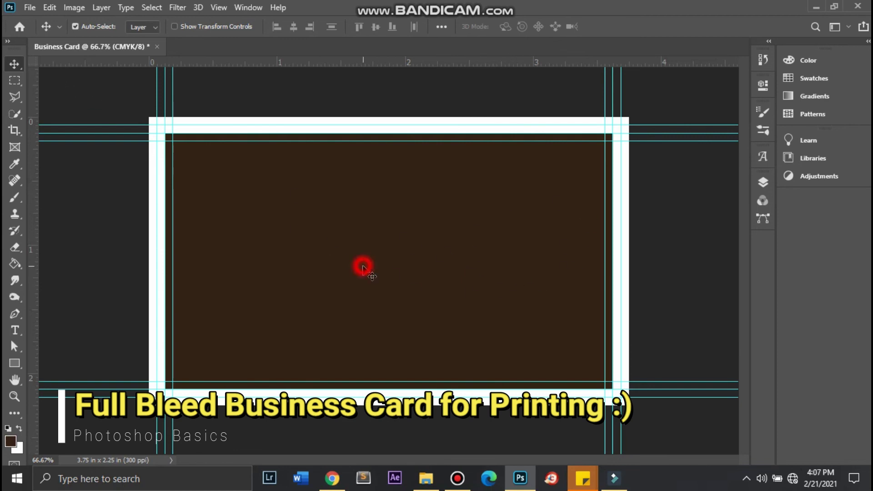
pyautogui.moveTo(396, 284); pyautogui.dragTo(403, 287)
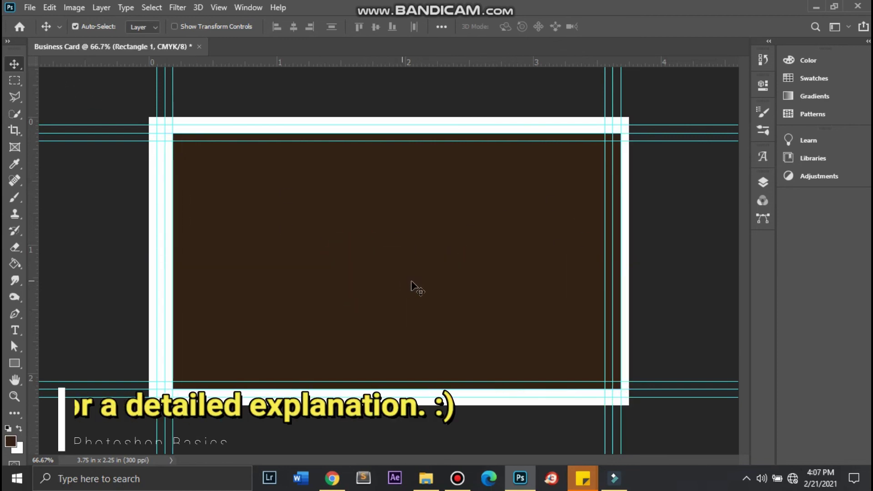
pyautogui.press('Delete')
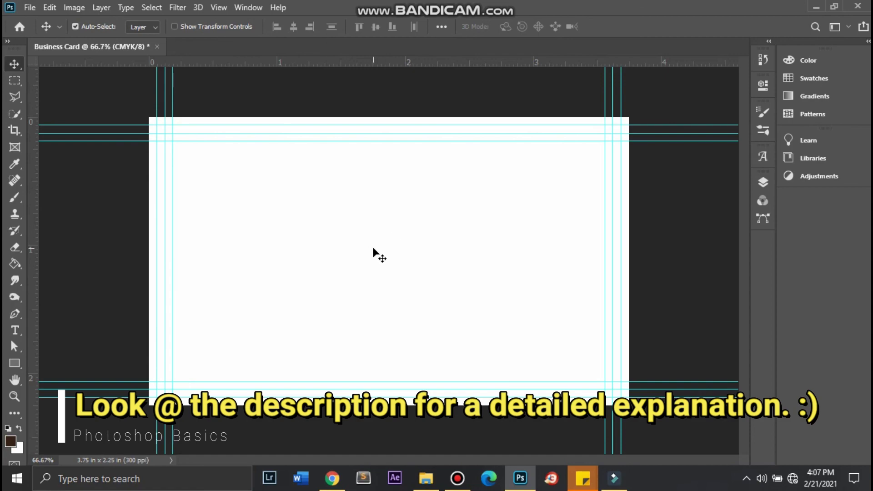